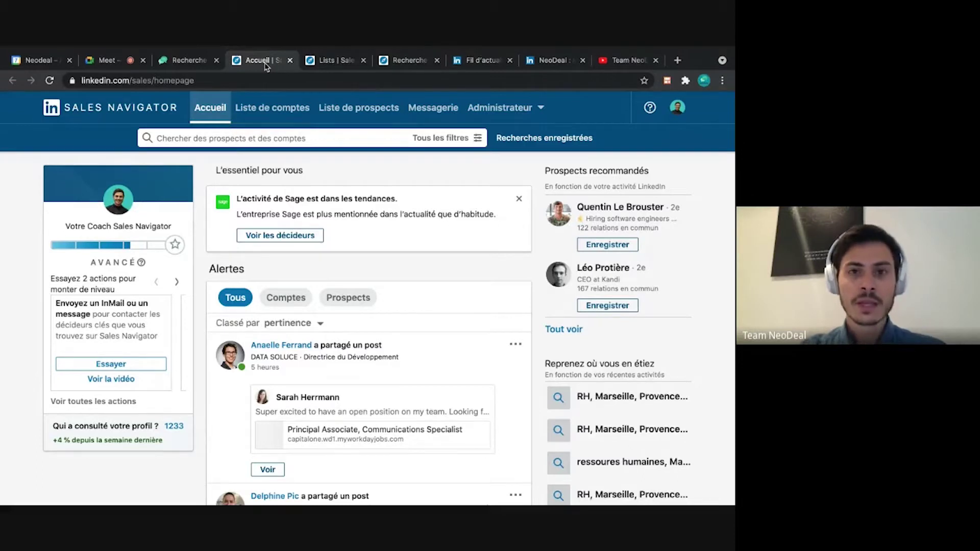
Switch to NeoDeal and launch an advanced search with the URL of the Calendly Leads prospect list from Sales Navigator.
click(340, 64)
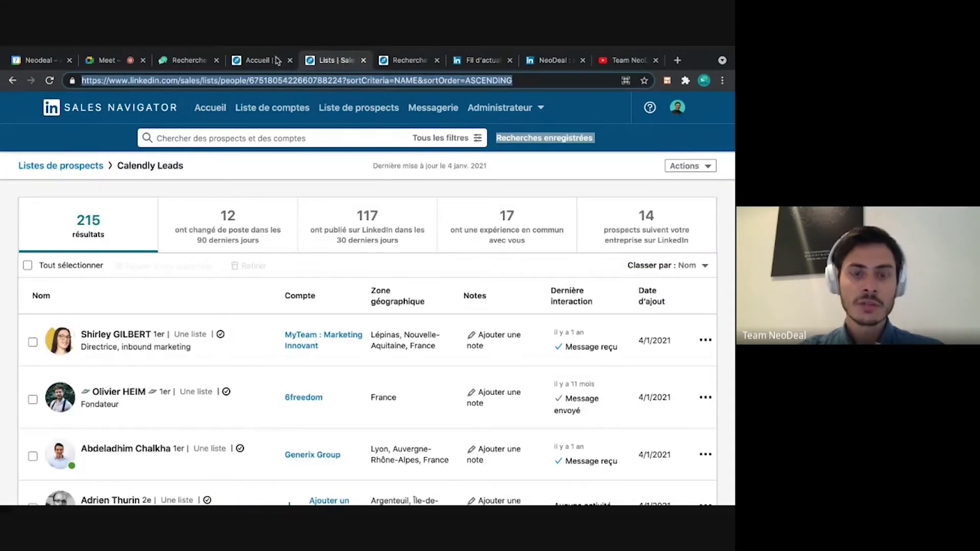
click(258, 61)
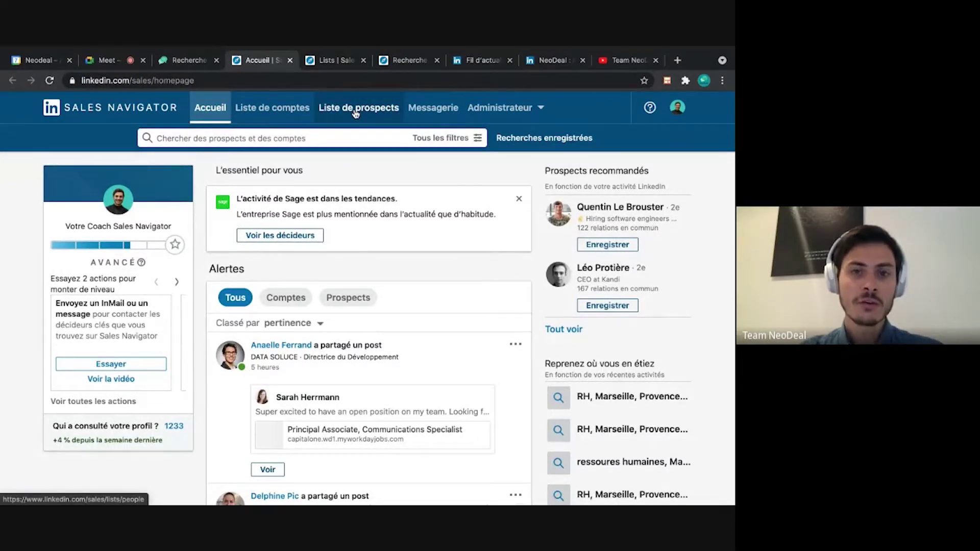
click(345, 62)
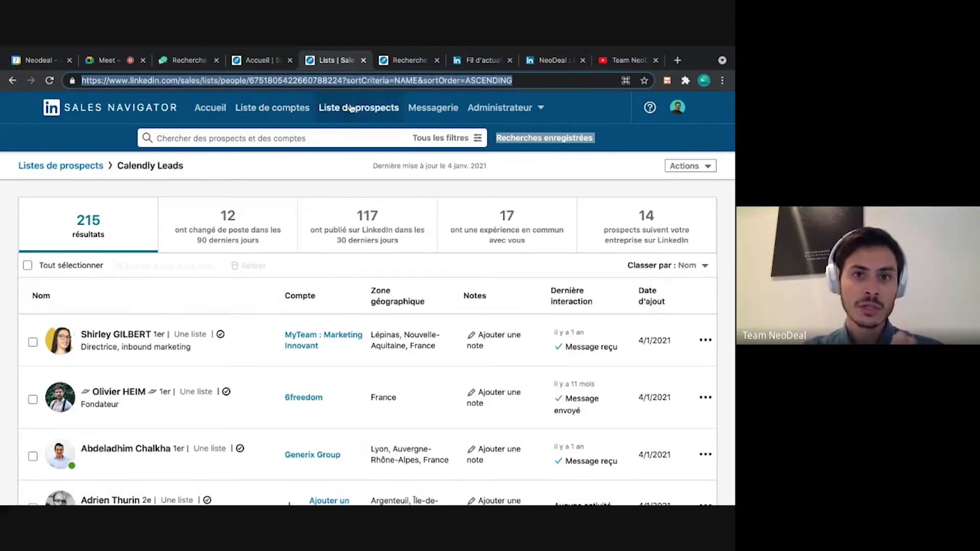
click(198, 62)
triple_click(74, 437)
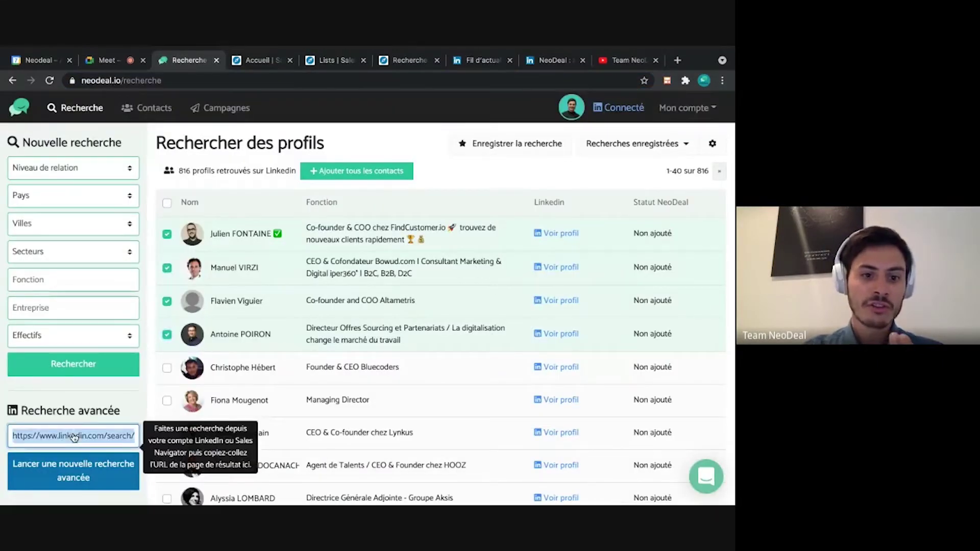
key(ctrl+v)
click(71, 485)
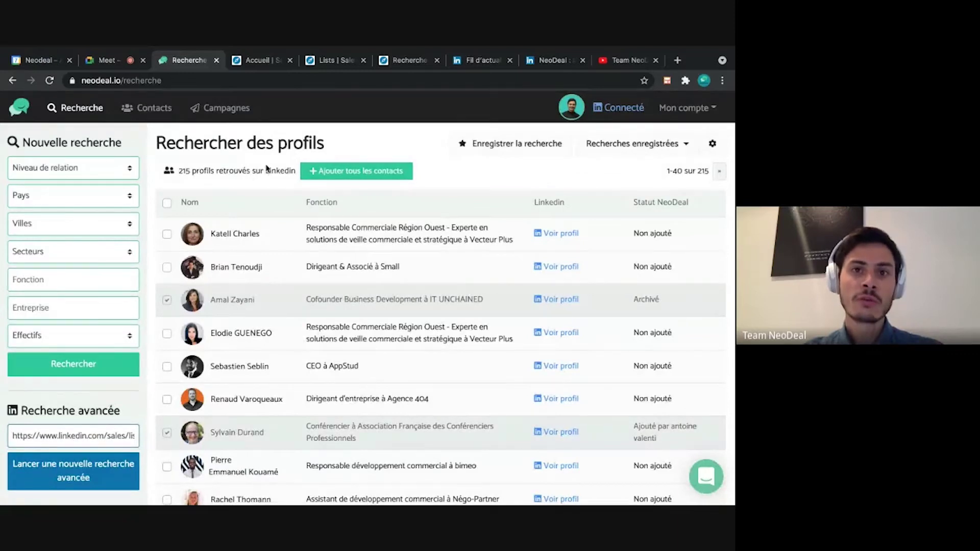
click(394, 64)
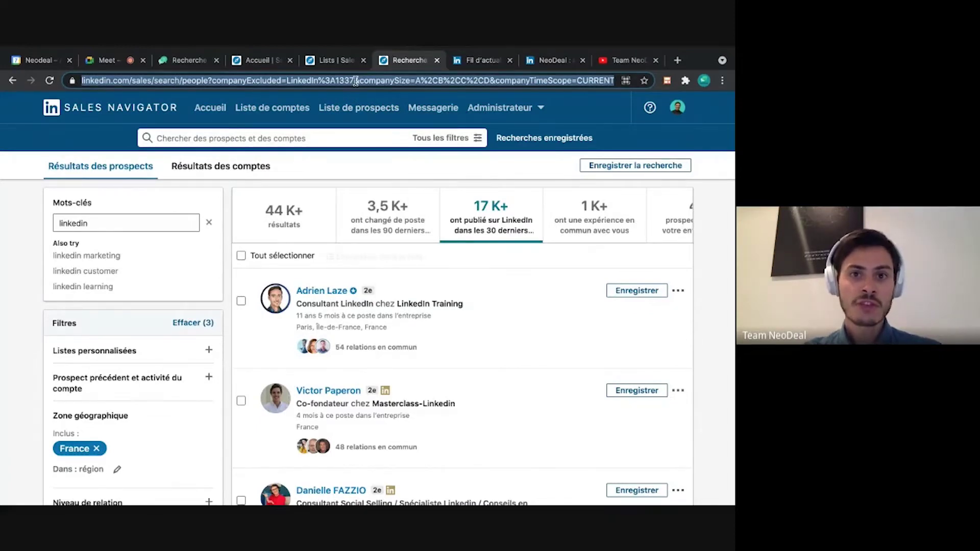
click(197, 65)
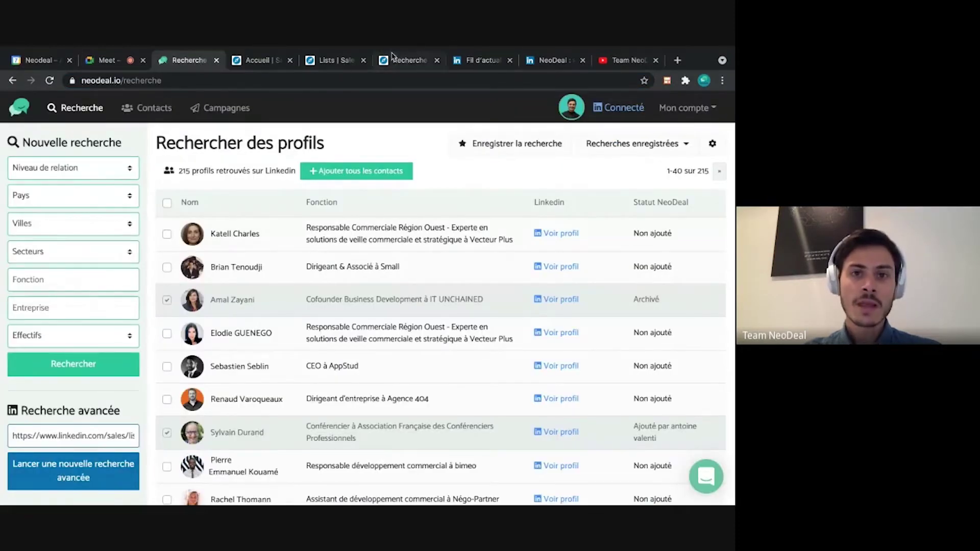
click(334, 60)
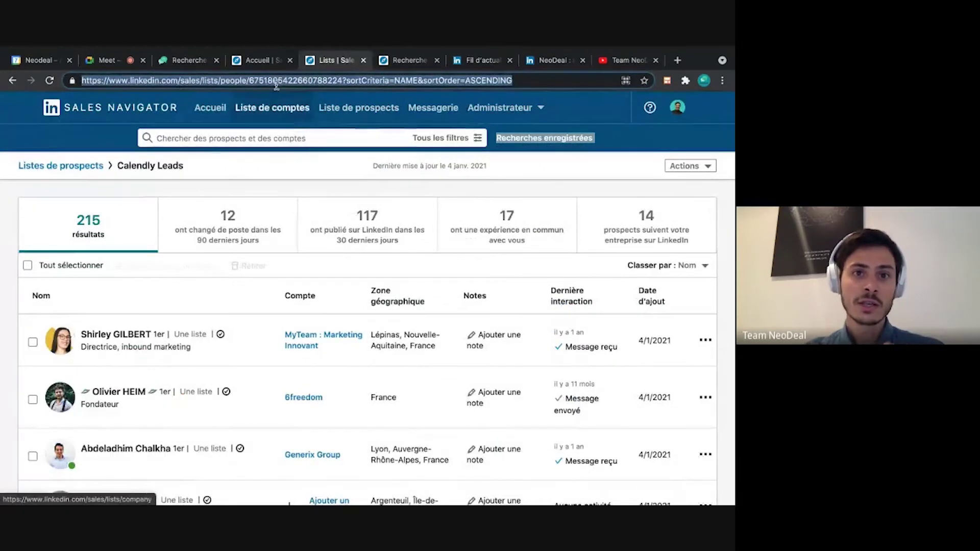
click(189, 60)
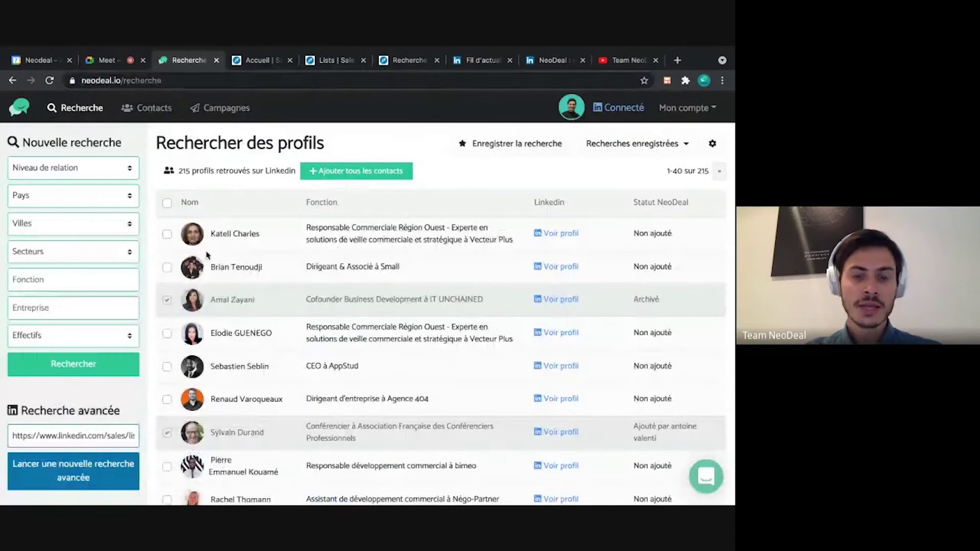
click(415, 61)
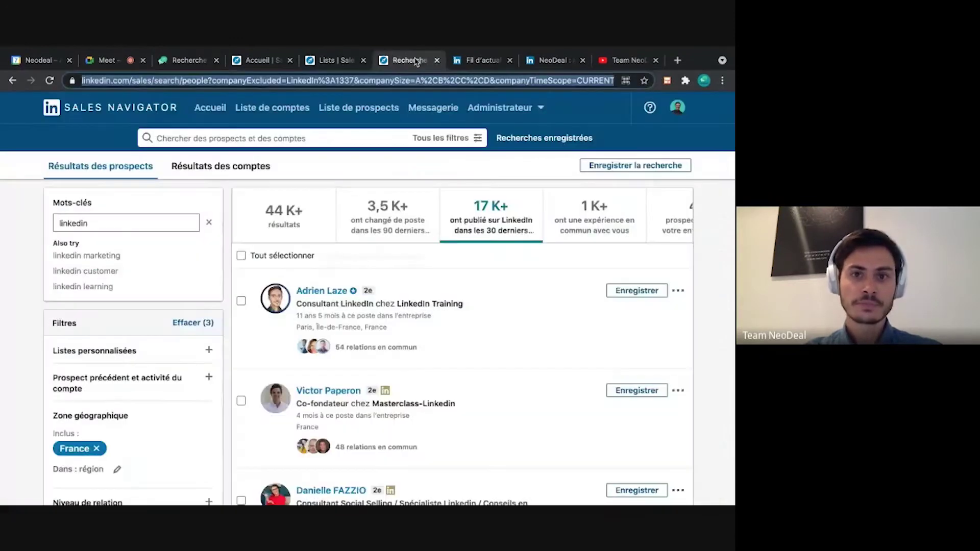
click(337, 60)
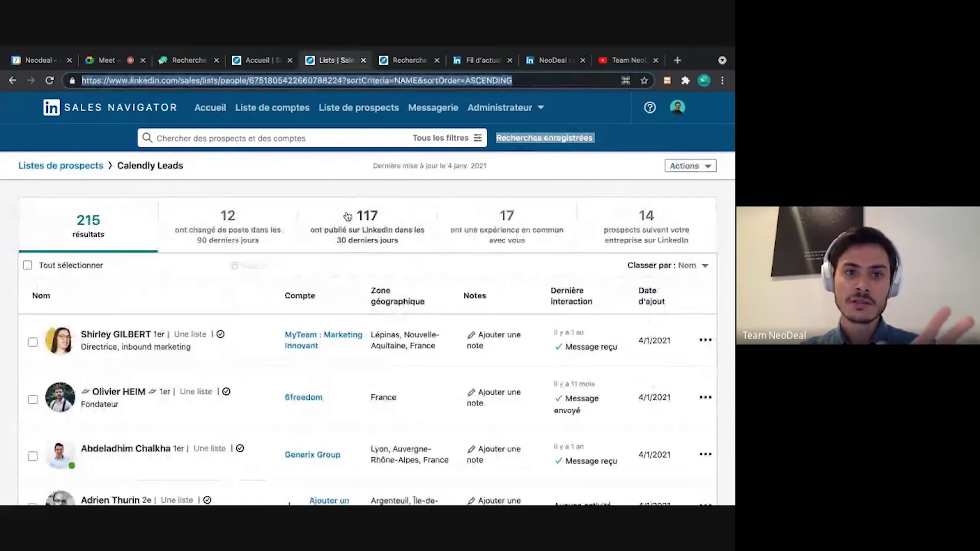
Show all results of the "linkedin" lead search in Sales Navigator and examine its geography, company and headcount filters.
click(408, 62)
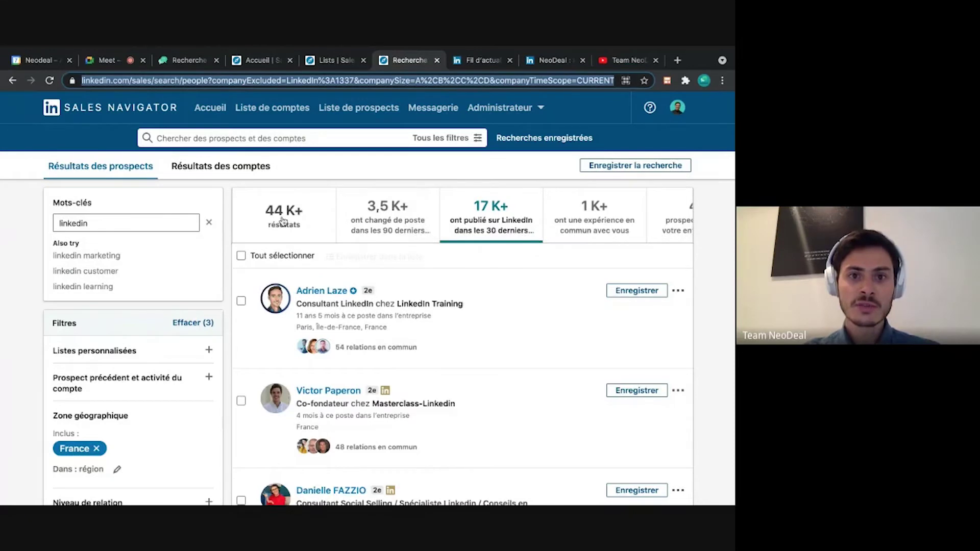
click(283, 221)
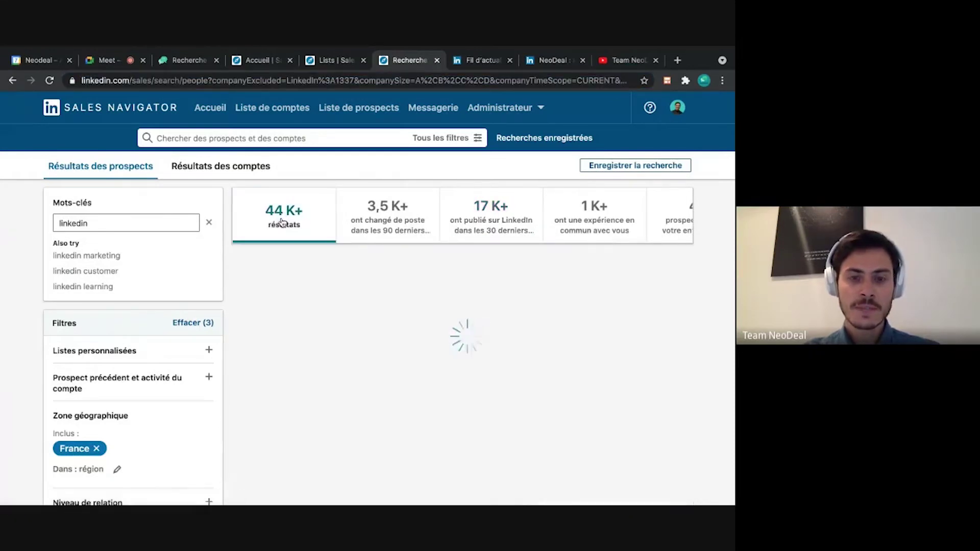
scroll(160, 357, down, 2)
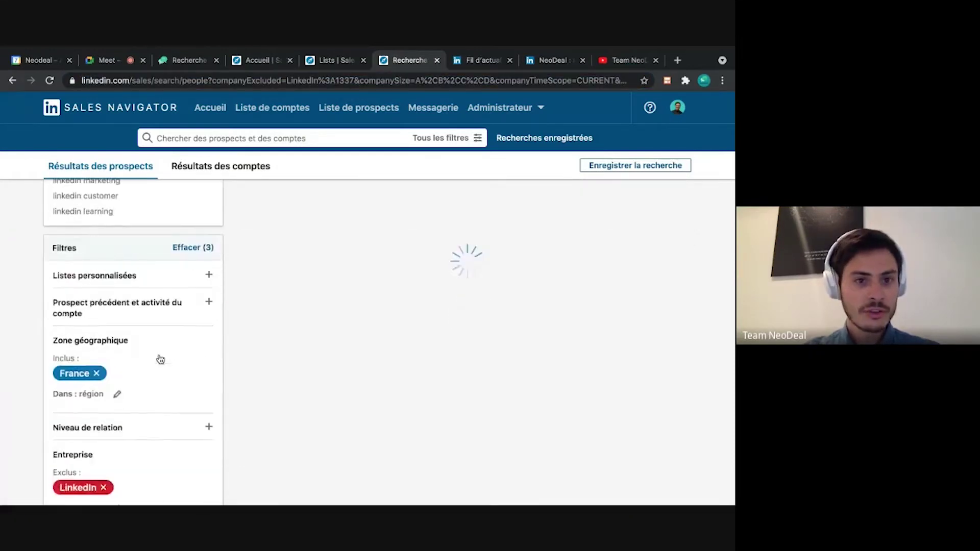
scroll(160, 359, down, 5)
scroll(160, 360, down, 2)
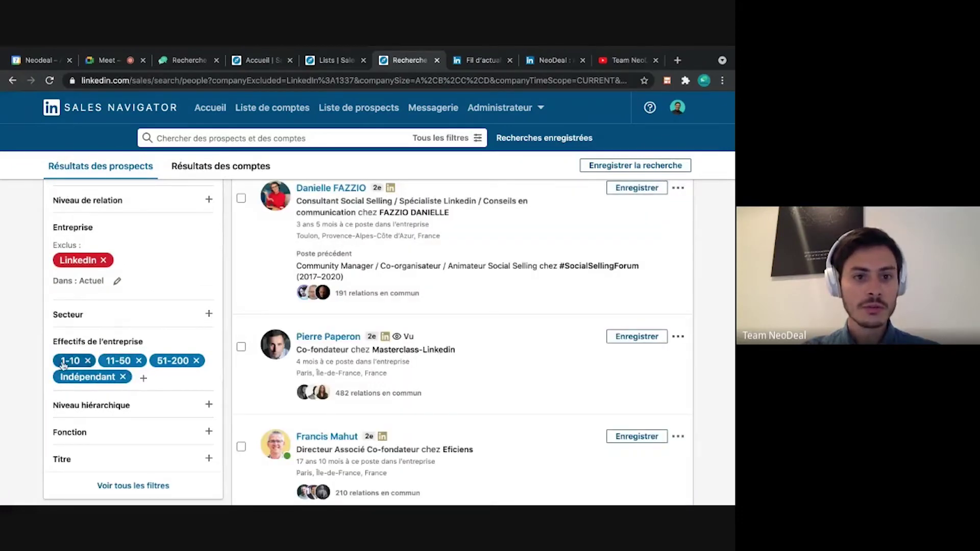
scroll(137, 378, up, 6)
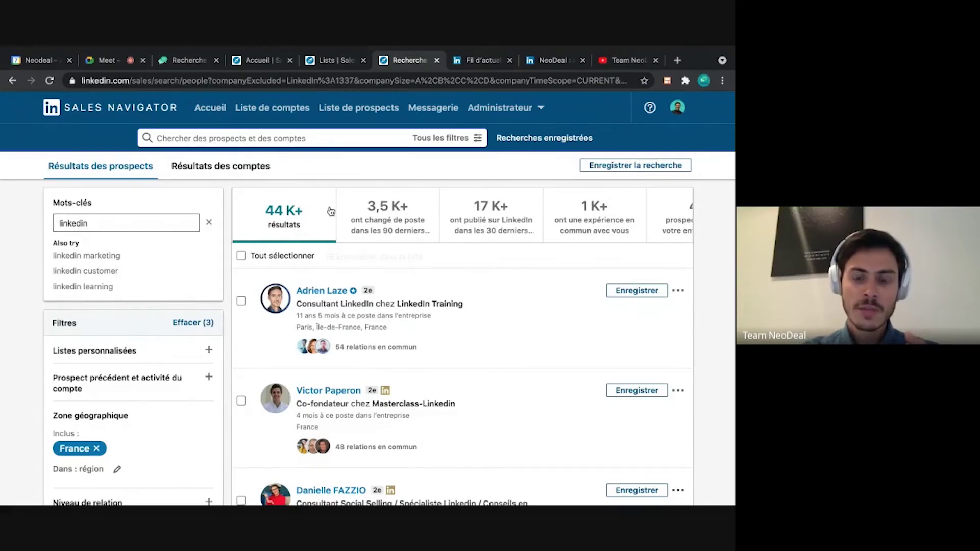
Narrow the leads to those who posted on LinkedIn in the last 30 days and copy the results page URL.
click(495, 235)
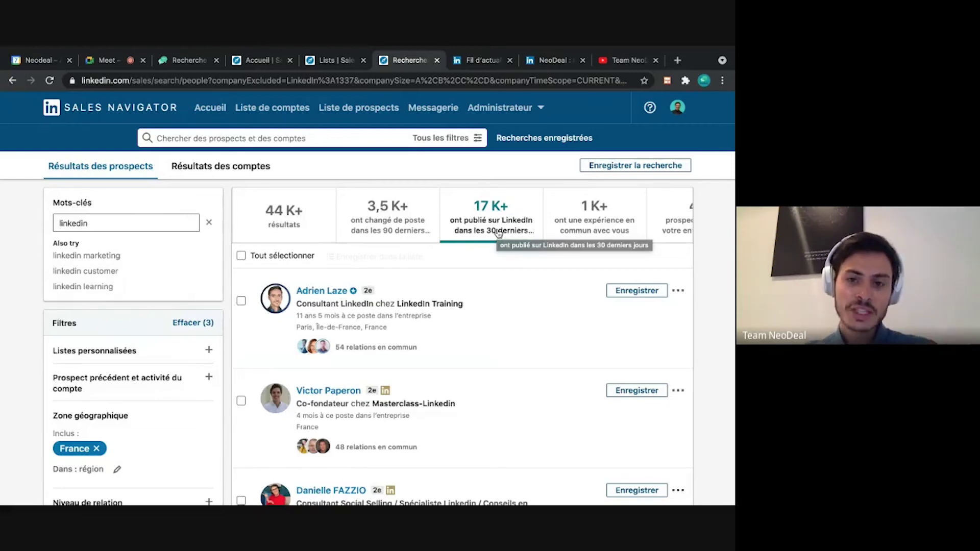
click(457, 80)
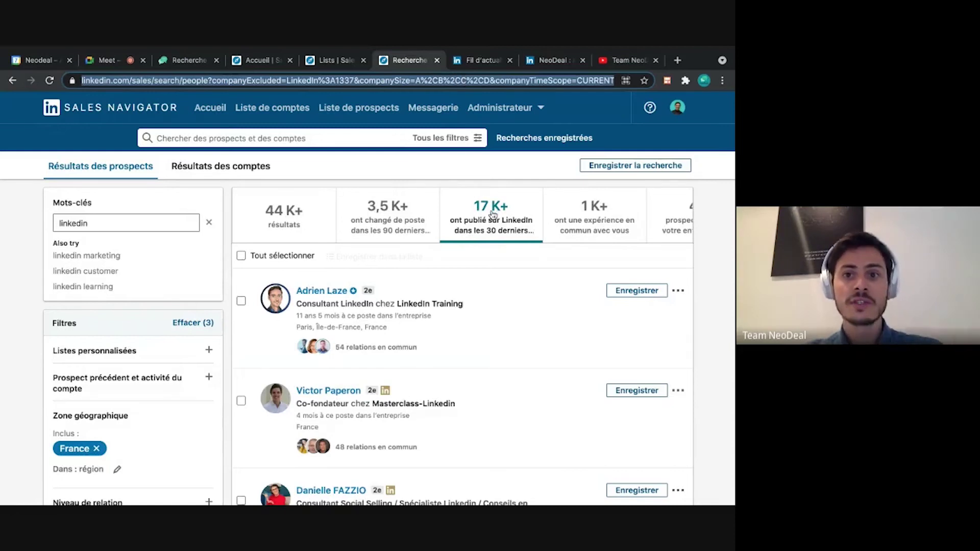
double_click(434, 80)
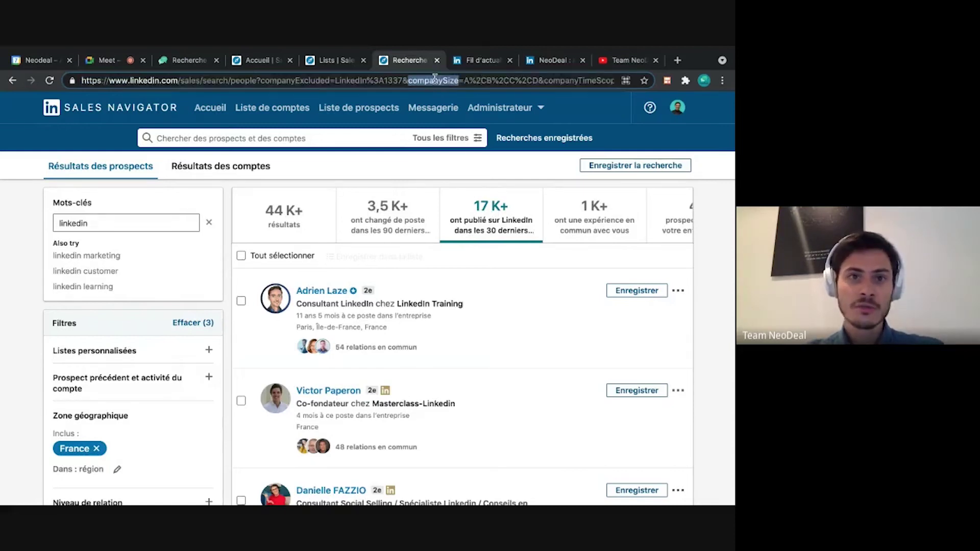
click(435, 80)
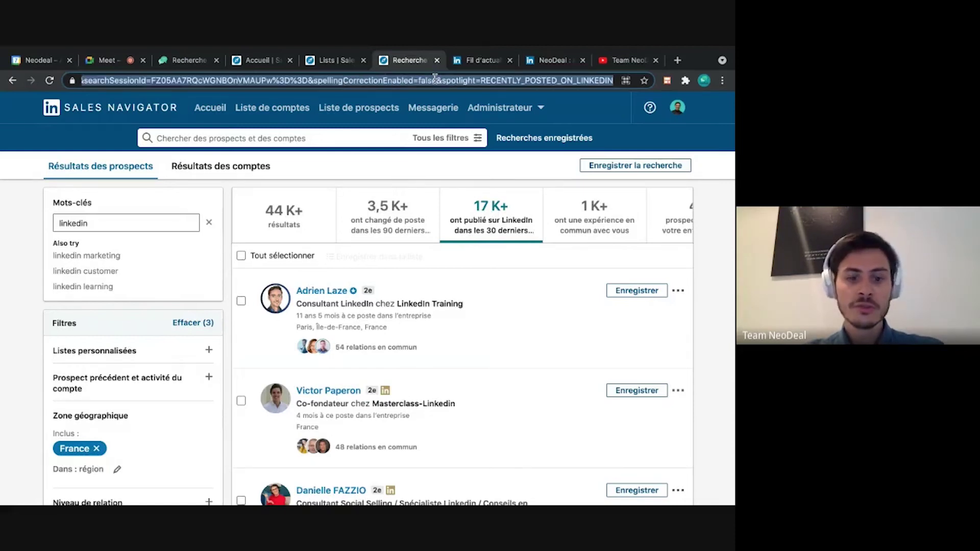
Switch to NeoDeal and try to launch the advanced search with the copied URL inserted into the existing one.
click(188, 62)
click(75, 436)
key(ctrl+v)
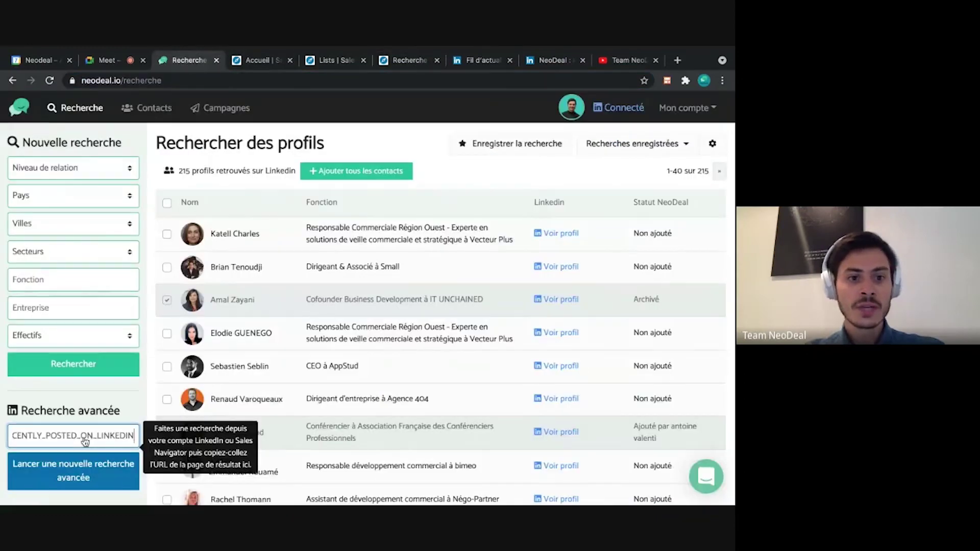
click(81, 475)
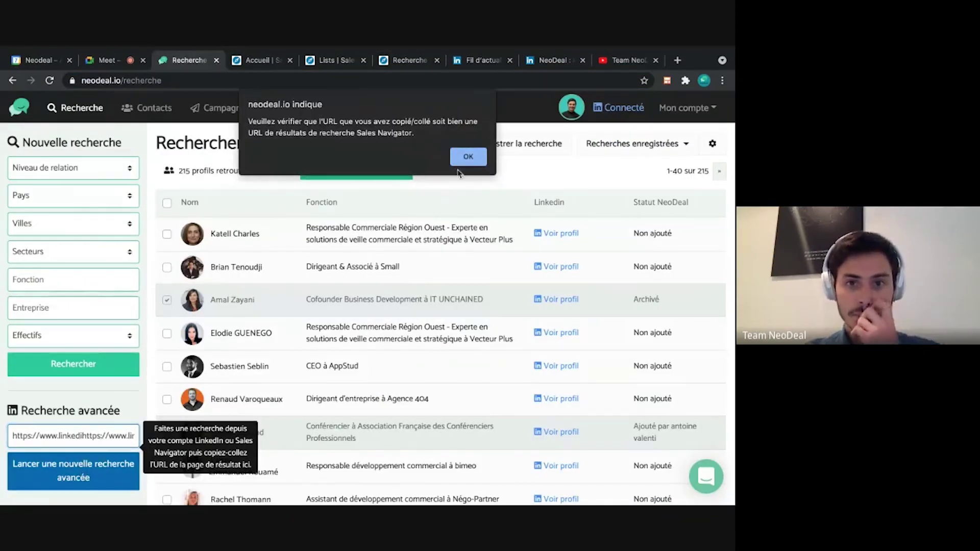
key(Return)
Replace the whole advanced search URL with the copied Sales Navigator results URL and launch the search.
triple_click(69, 438)
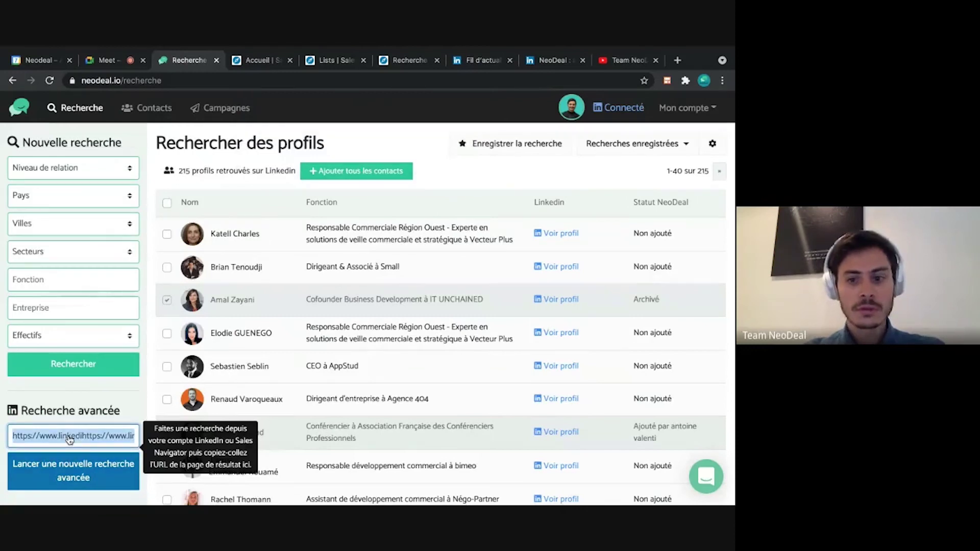
key(ctrl+v)
click(62, 476)
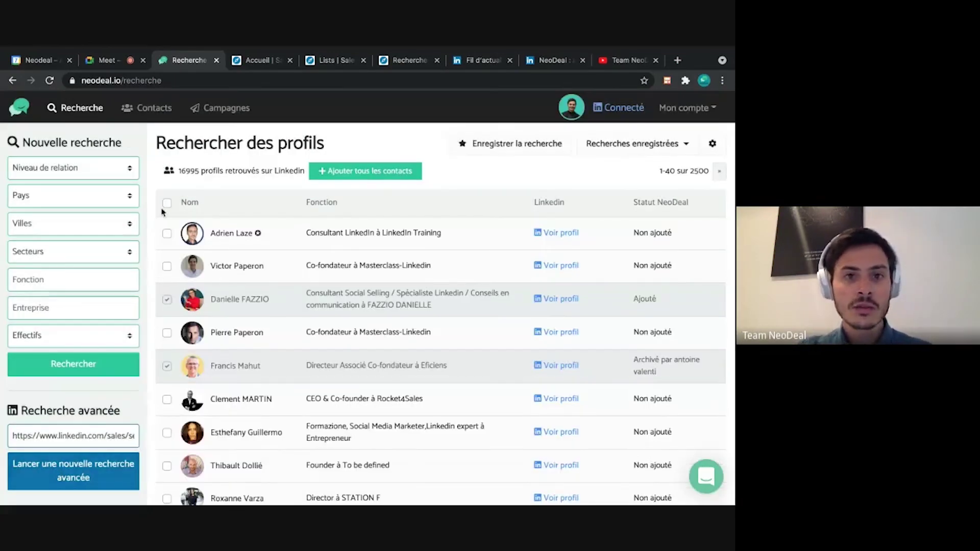
Check the number of profiles found in NeoDeal against the lead search in Sales Navigator.
drag(177, 171, 200, 171)
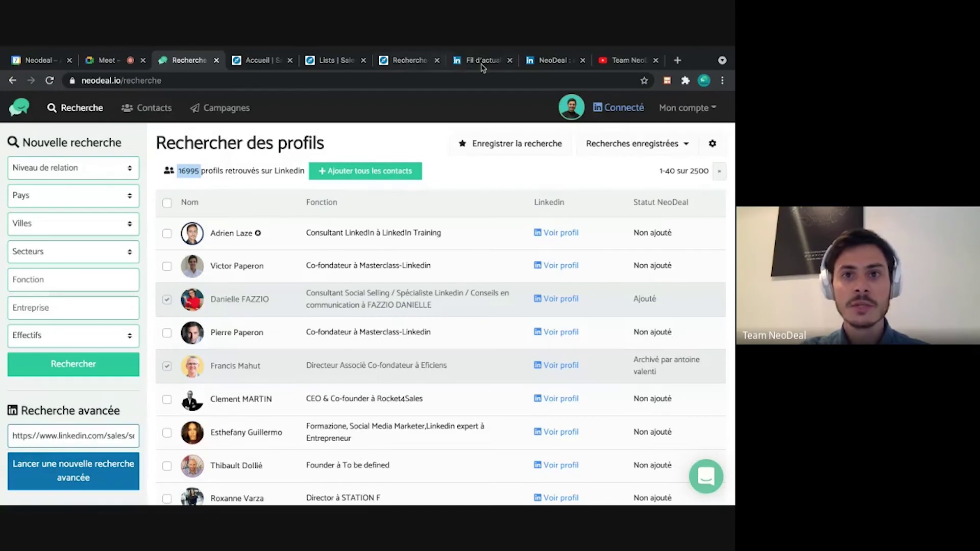
click(402, 60)
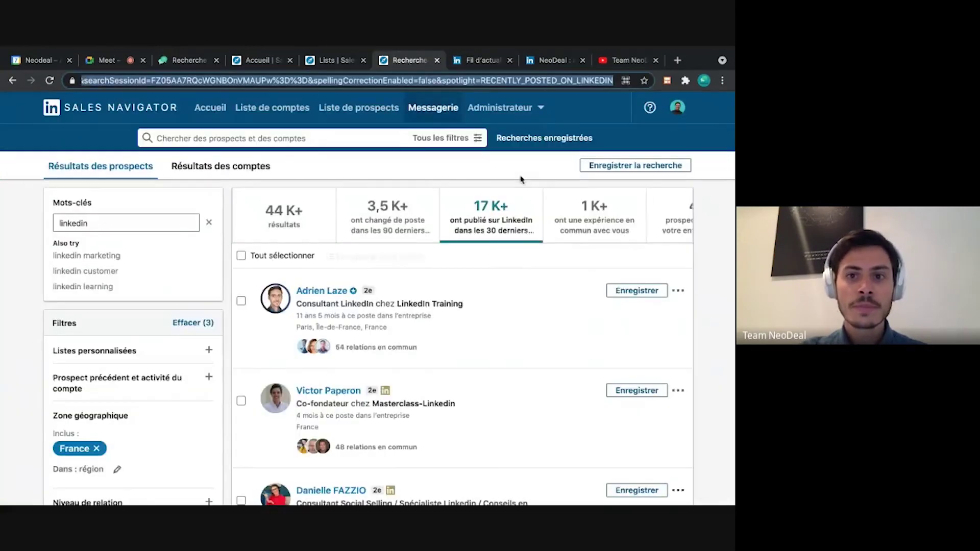